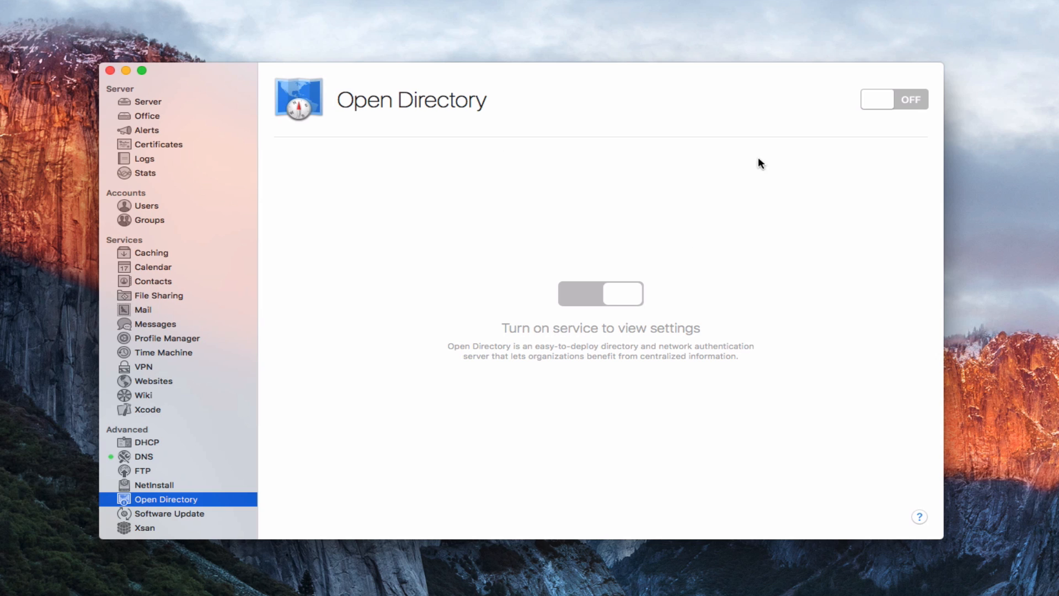
Step: Turn on the Open Directory service, keeping 'Create a new Open Directory domain' selected
{"action": "left_click", "coordinate": [910, 99]}
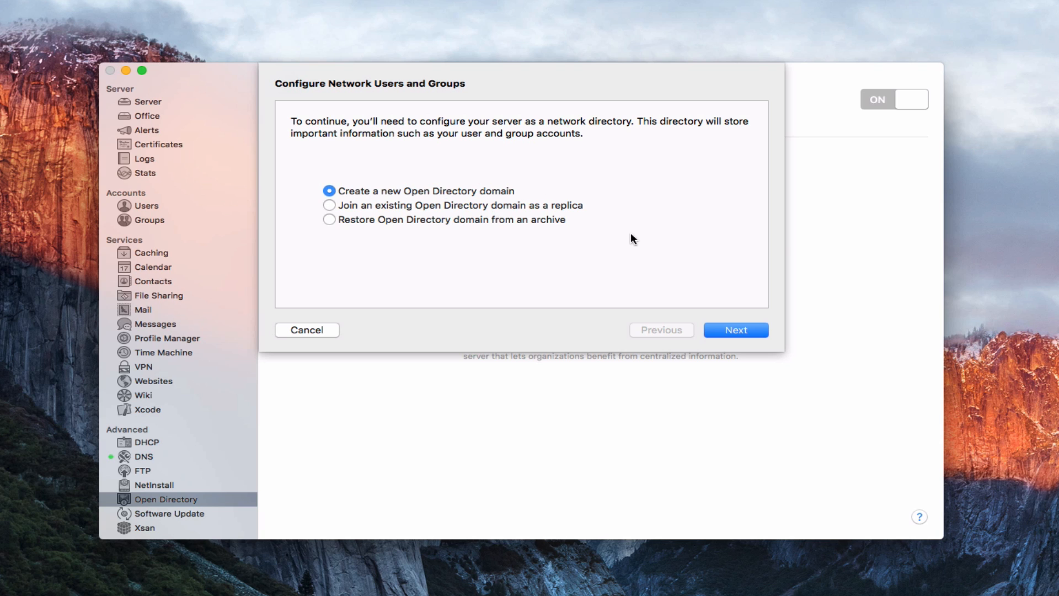
Step: Continue with a new domain and fill in the directory administrator's name, account name and password
{"action": "left_click", "coordinate": [723, 332]}
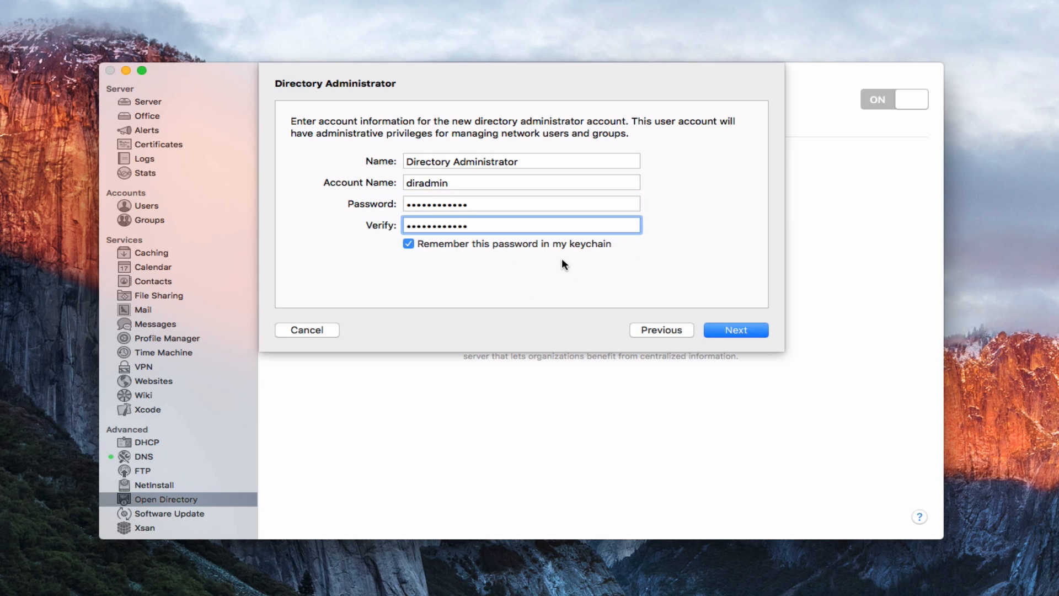
{"action": "left_click", "coordinate": [408, 244]}
Step: Enter the organization name and the admin's e-mail address, then continue to Confirm Settings
{"action": "left_click", "coordinate": [736, 330]}
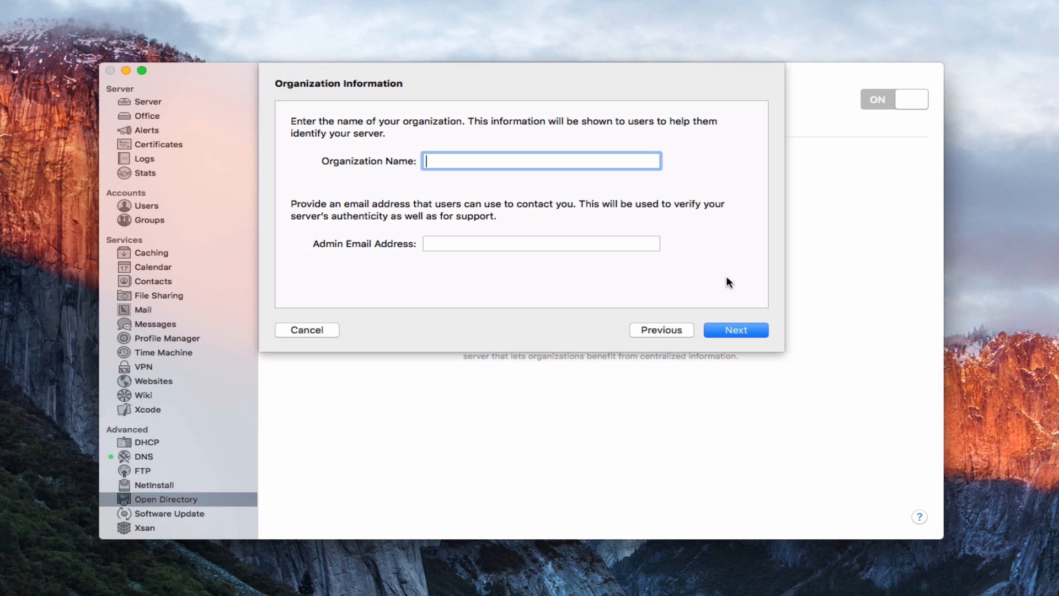
{"action": "key", "text": "Tab"}
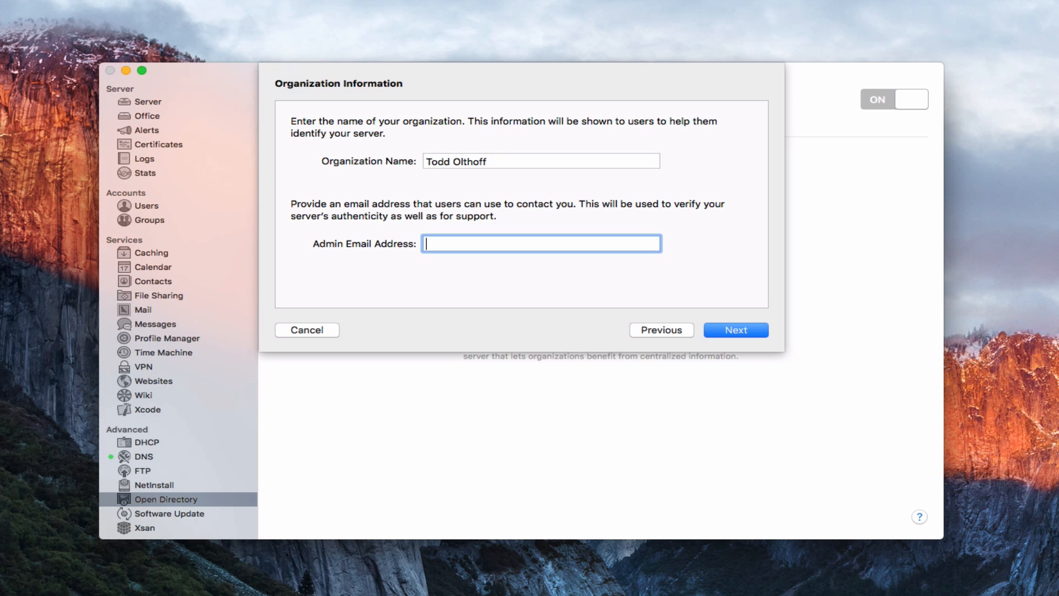
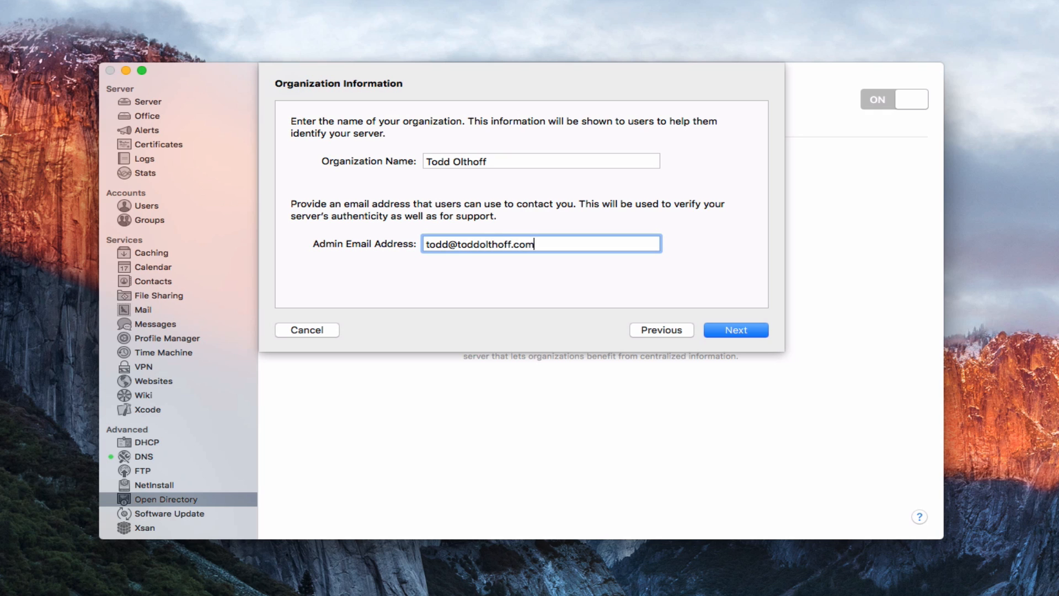
{"action": "left_click", "coordinate": [735, 330]}
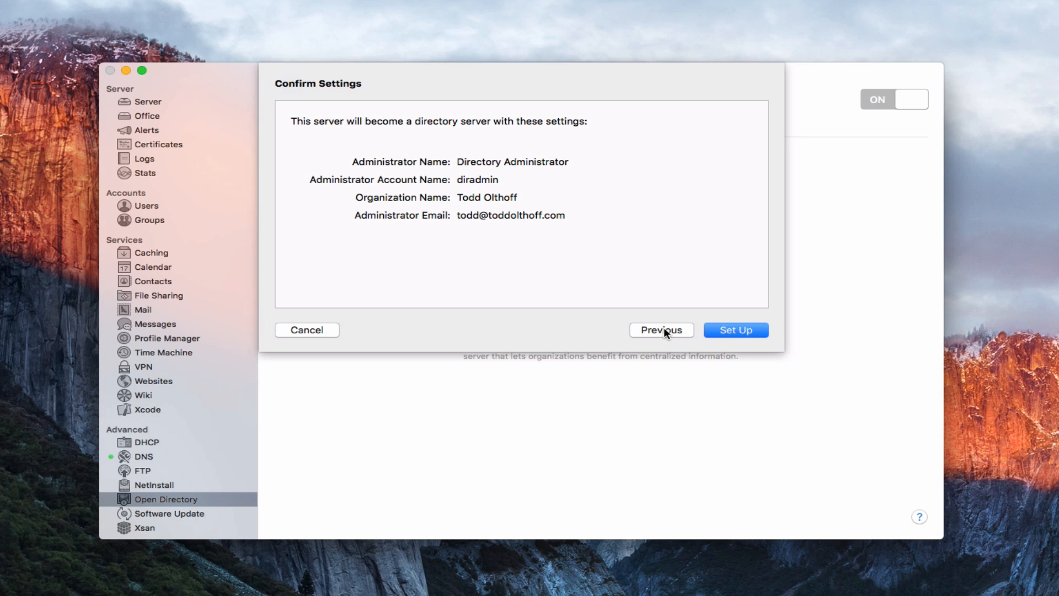
Step: Create the Open Directory master and select the new directory server in the Servers list
{"action": "left_click", "coordinate": [736, 328]}
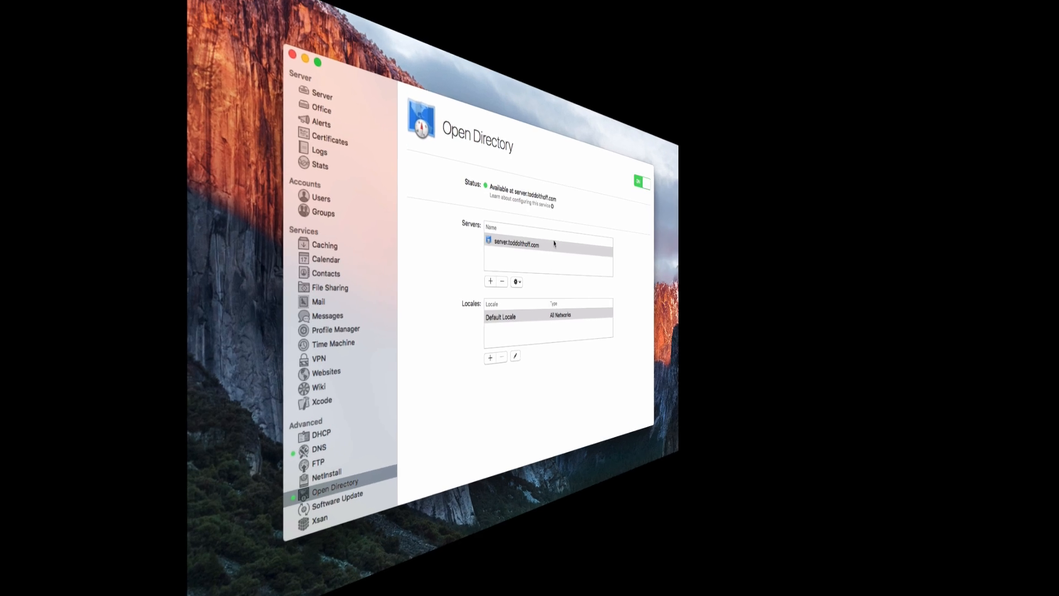
{"action": "left_click", "coordinate": [529, 244]}
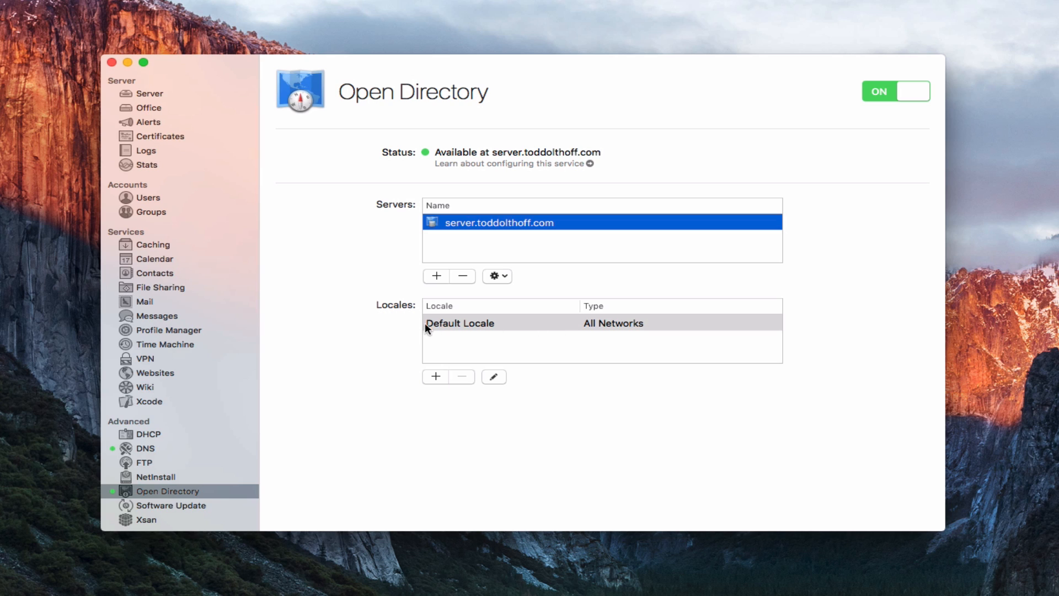
Step: Open the Default Locale for editing to view its 0.0.0.0/0 client subnet
{"action": "left_click", "coordinate": [464, 326]}
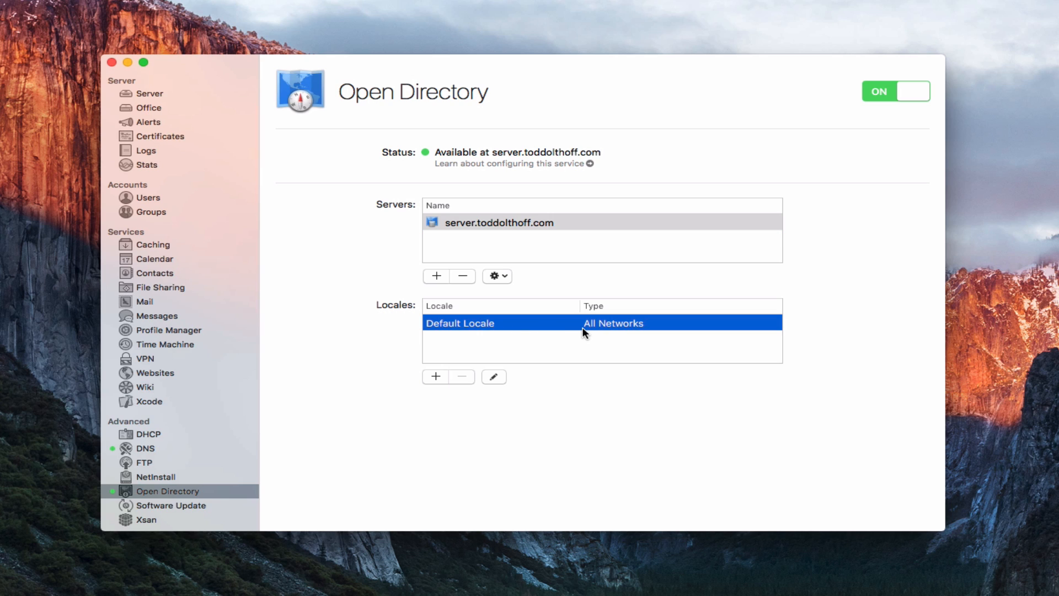
{"action": "left_click", "coordinate": [499, 376]}
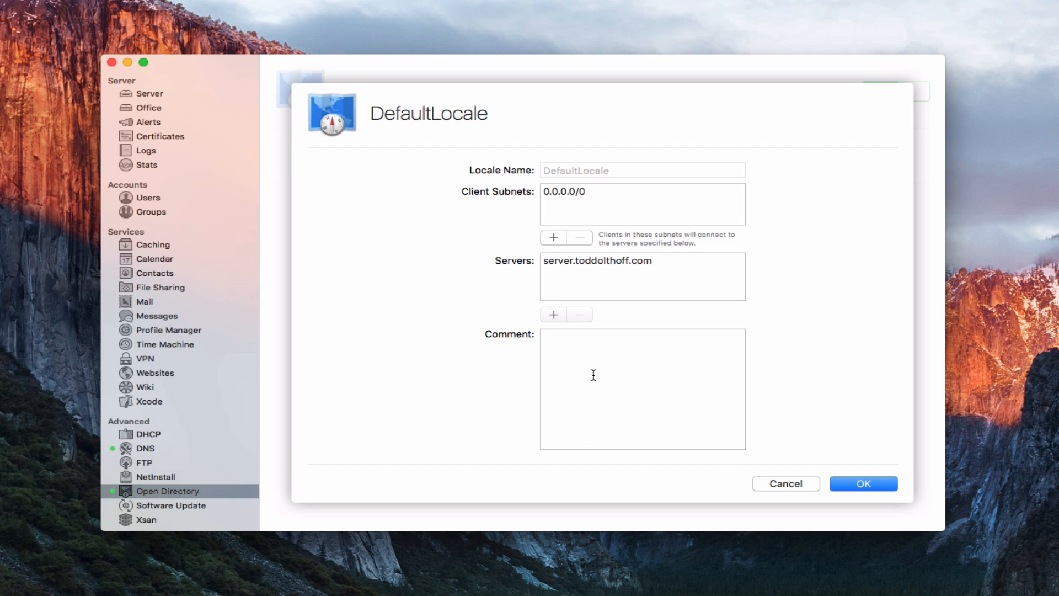
Step: Cancel the DefaultLocale sheet, leaving its settings unchanged
{"action": "left_click", "coordinate": [787, 483]}
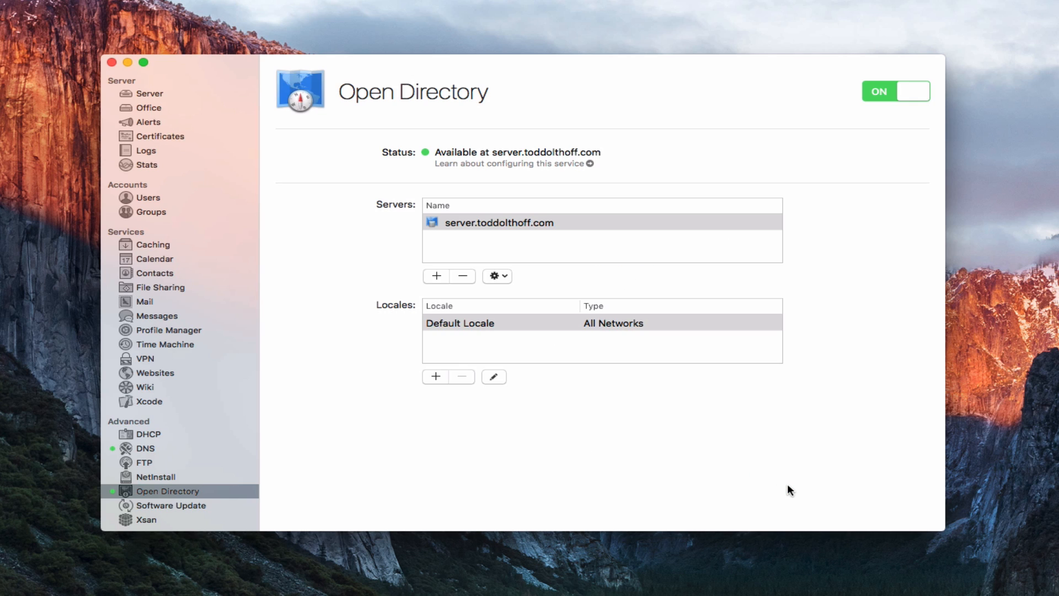
{"action": "left_click", "coordinate": [480, 219]}
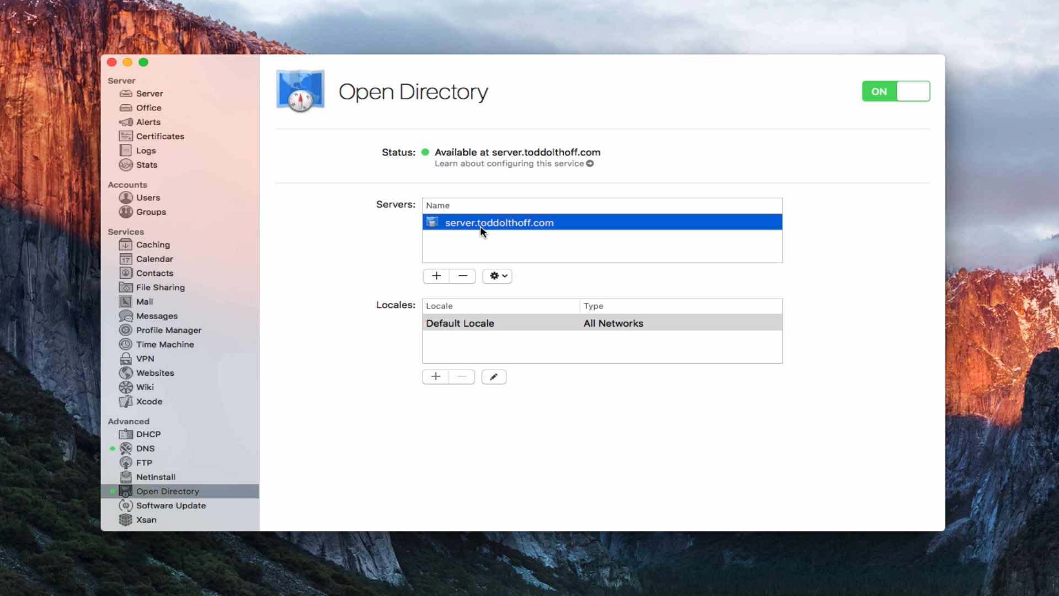
{"action": "left_click", "coordinate": [436, 276]}
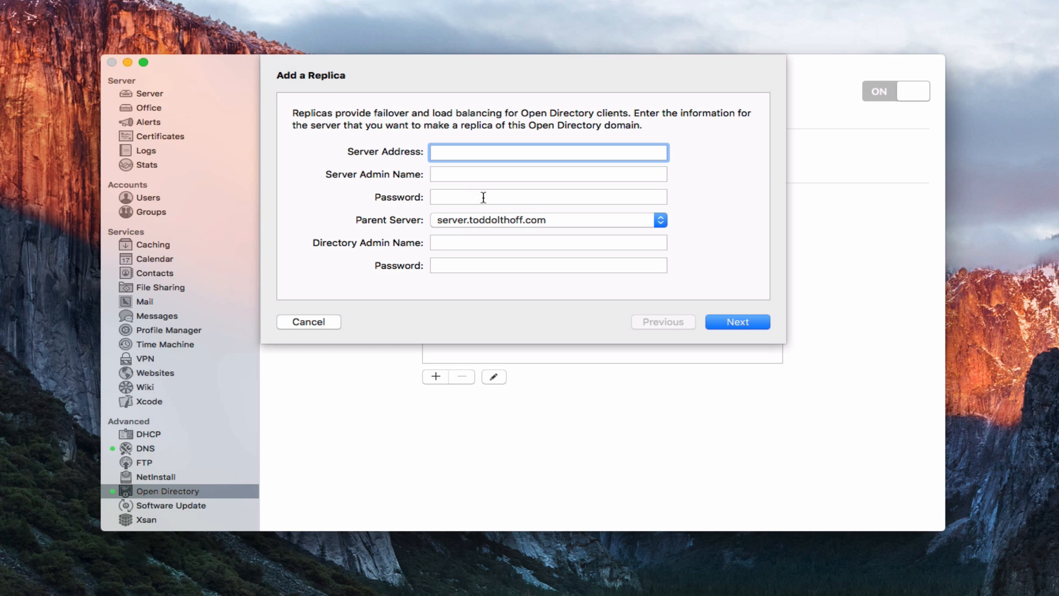
{"action": "left_click", "coordinate": [664, 222]}
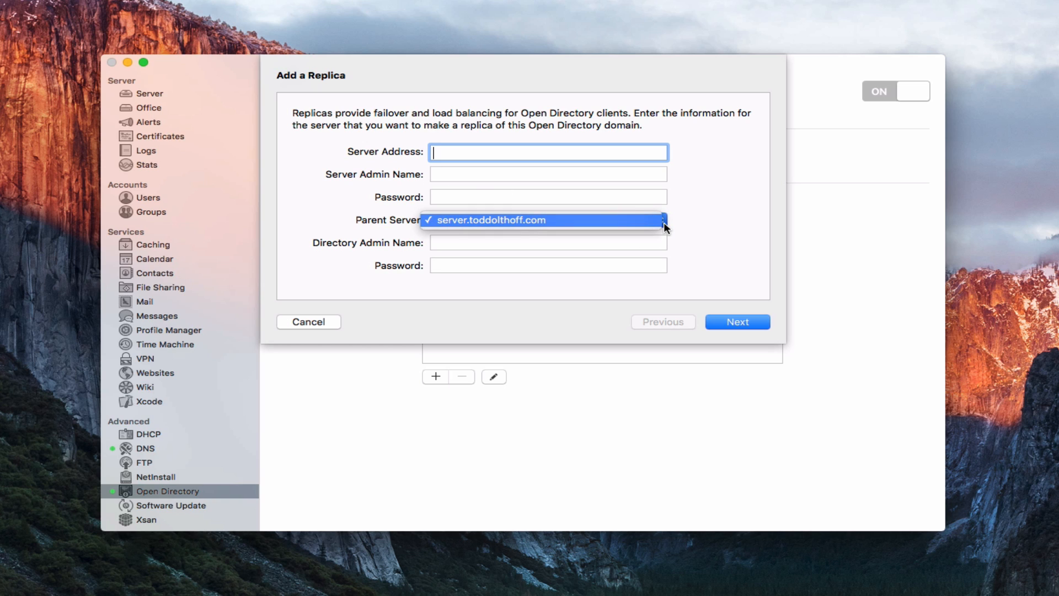
{"action": "left_click", "coordinate": [694, 219]}
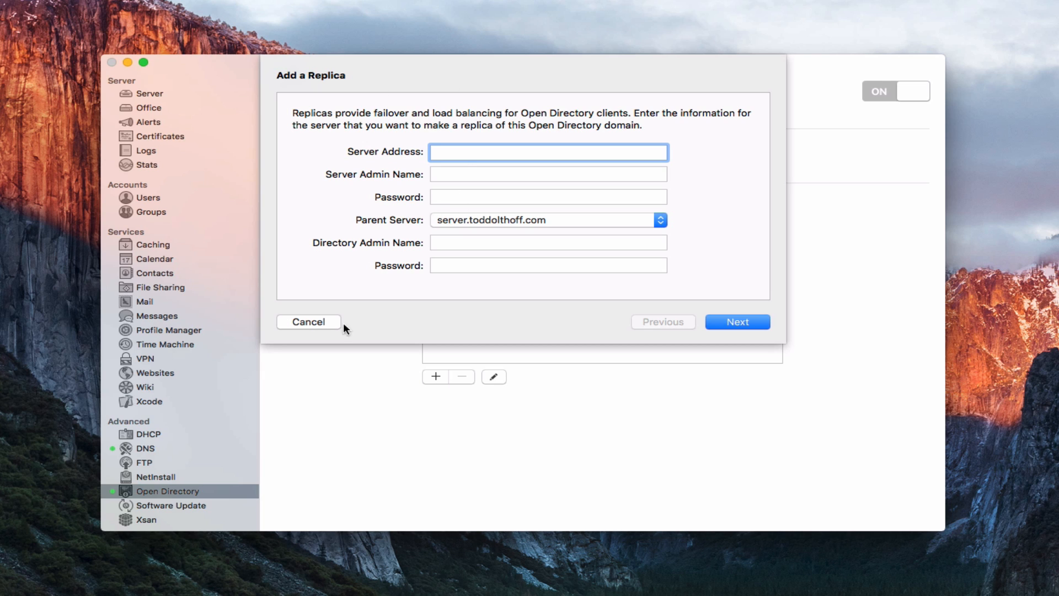
Step: Dismiss the Add a Replica form and bring up the server's gear-menu actions
{"action": "left_click", "coordinate": [310, 322]}
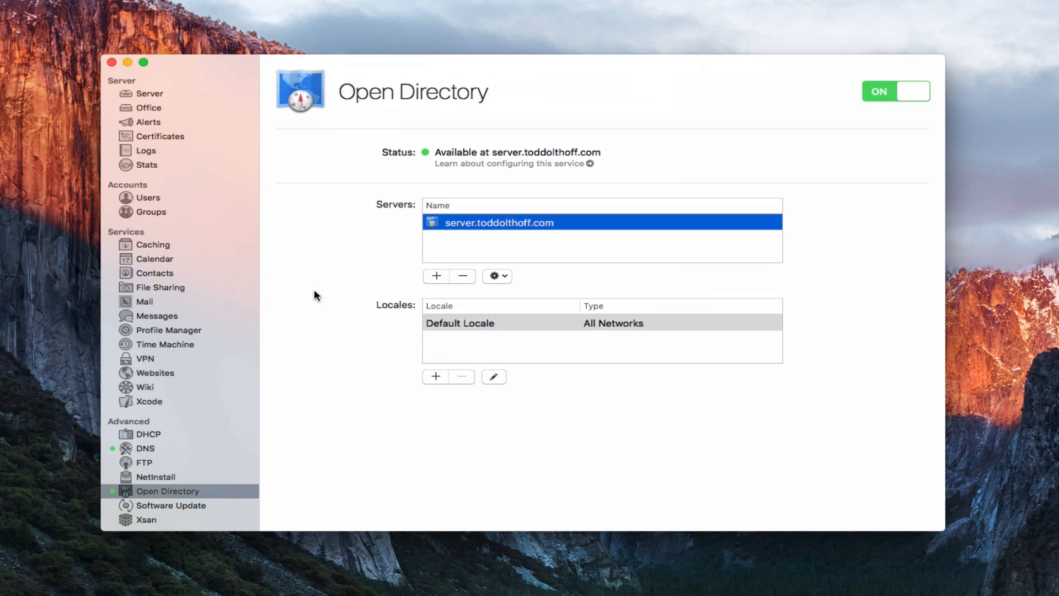
{"action": "left_click", "coordinate": [504, 278]}
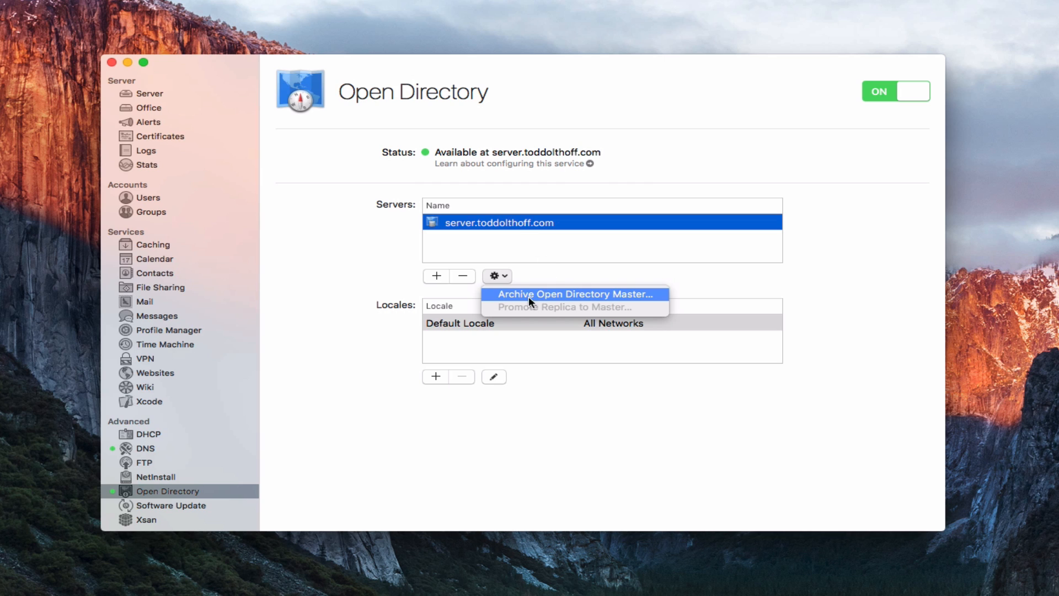
Step: Start archiving the Open Directory master with the archive file named 'Open Directory'
{"action": "left_click", "coordinate": [557, 296]}
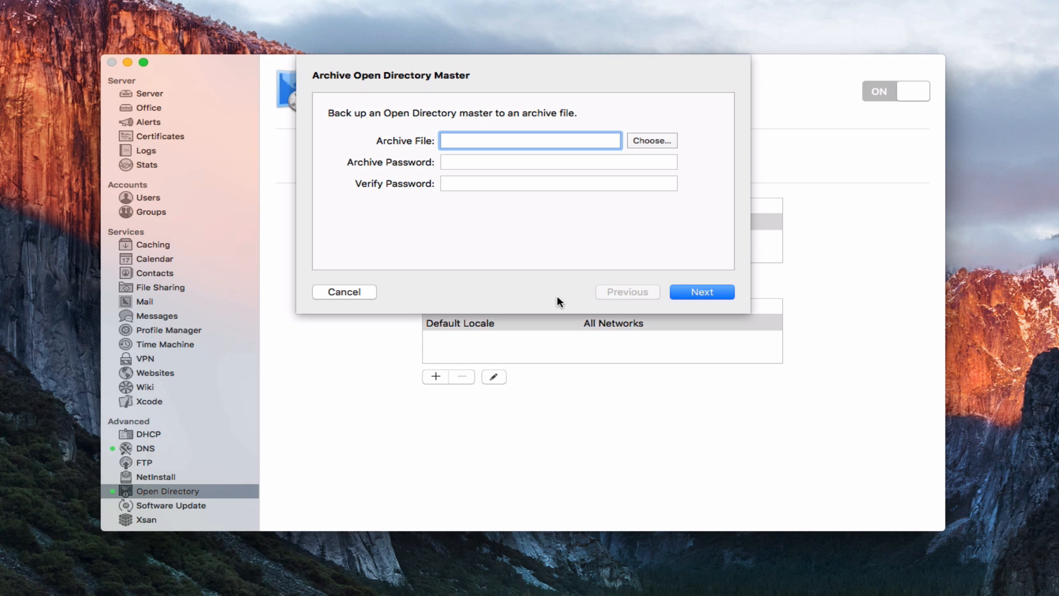
{"action": "type", "text": "Open Directgory"}
{"action": "key", "text": "BackSpace"}
{"action": "key", "text": "BackSpace"}
{"action": "key", "text": "BackSpace"}
{"action": "type", "text": "ry"}
Step: Save the archive as 'Open Directory' in the Documents folder
{"action": "left_click", "coordinate": [659, 141]}
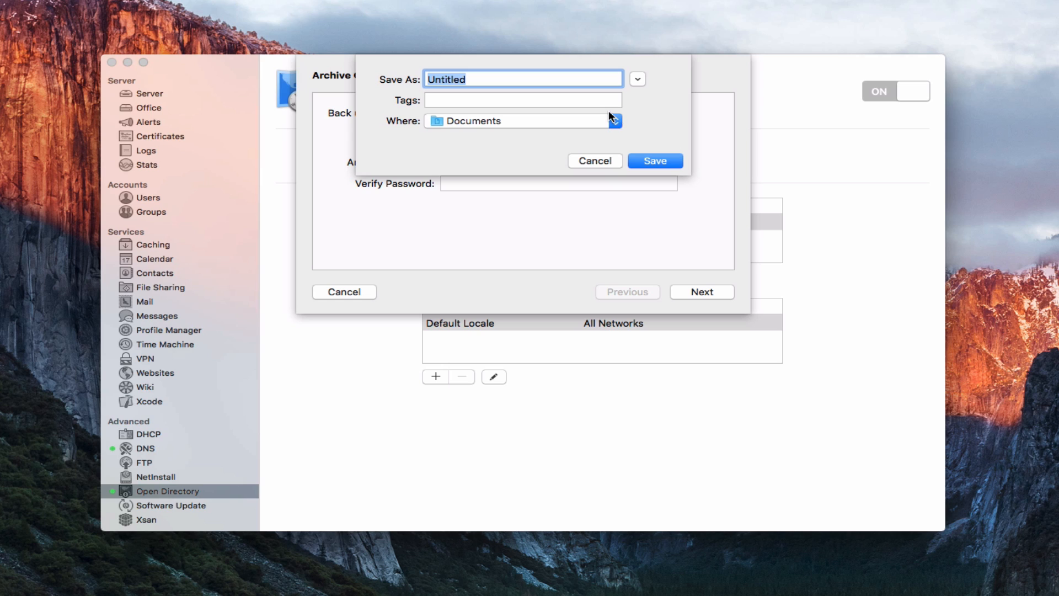
{"action": "type", "text": "Open Directory"}
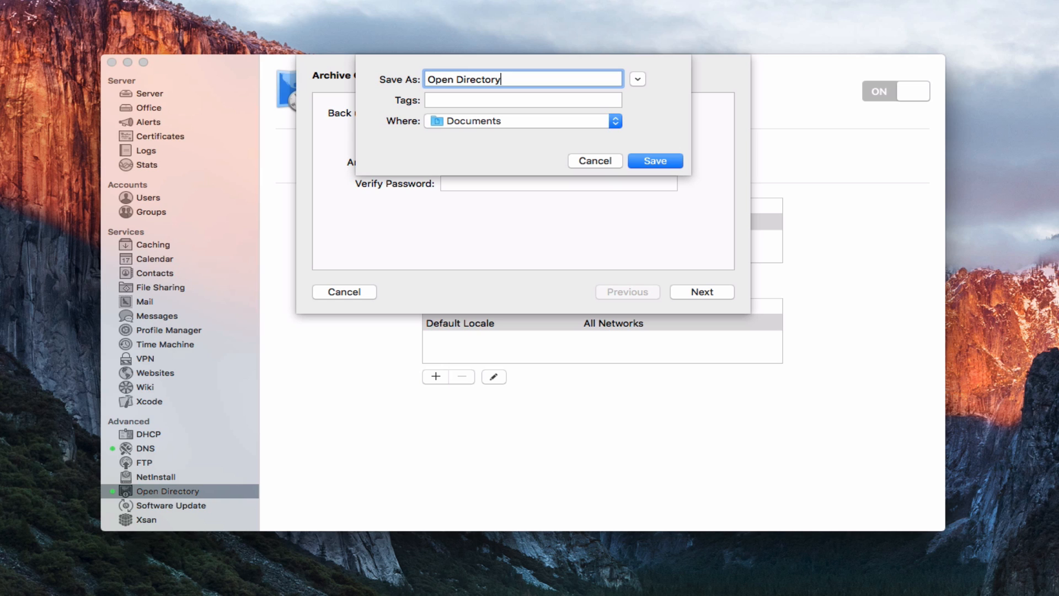
{"action": "left_click", "coordinate": [649, 165]}
Step: Enter and verify the archive password, then continue to the archive summary
{"action": "left_click", "coordinate": [470, 164]}
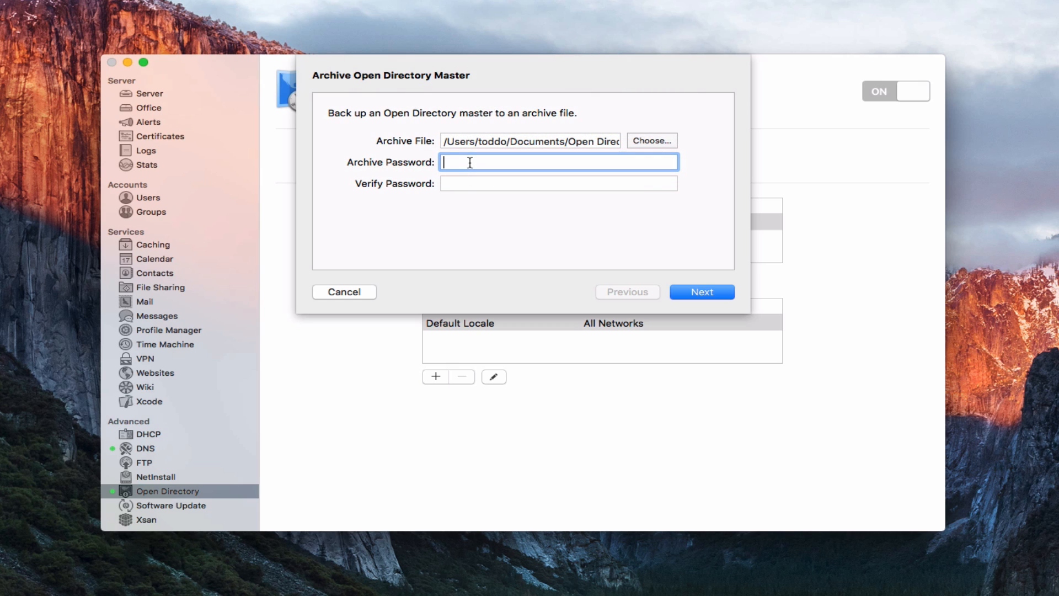
{"action": "type", "text": "•••••••••••••"}
{"action": "key", "text": "Tab"}
{"action": "type", "text": "•••••••••••••"}
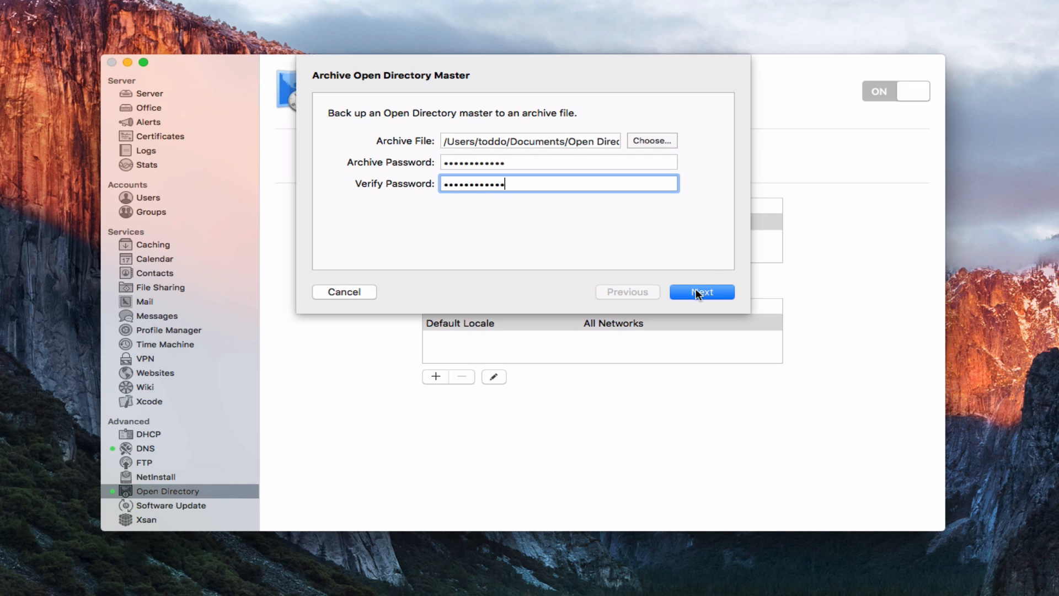
{"action": "left_click", "coordinate": [697, 289]}
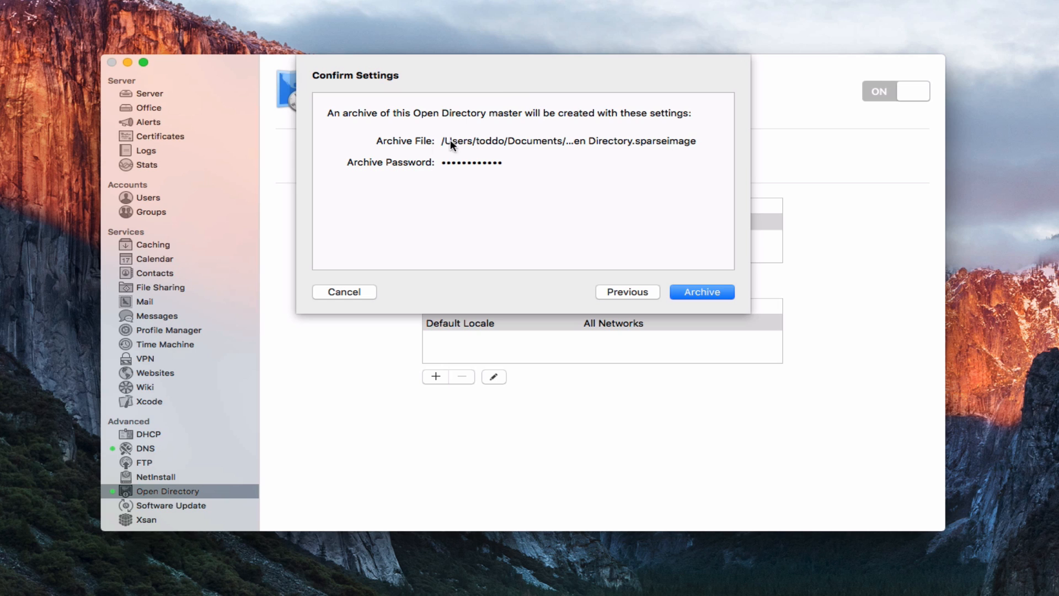
Step: Confirm the settings and begin archiving the Open Directory master to Documents
{"action": "left_click", "coordinate": [700, 295]}
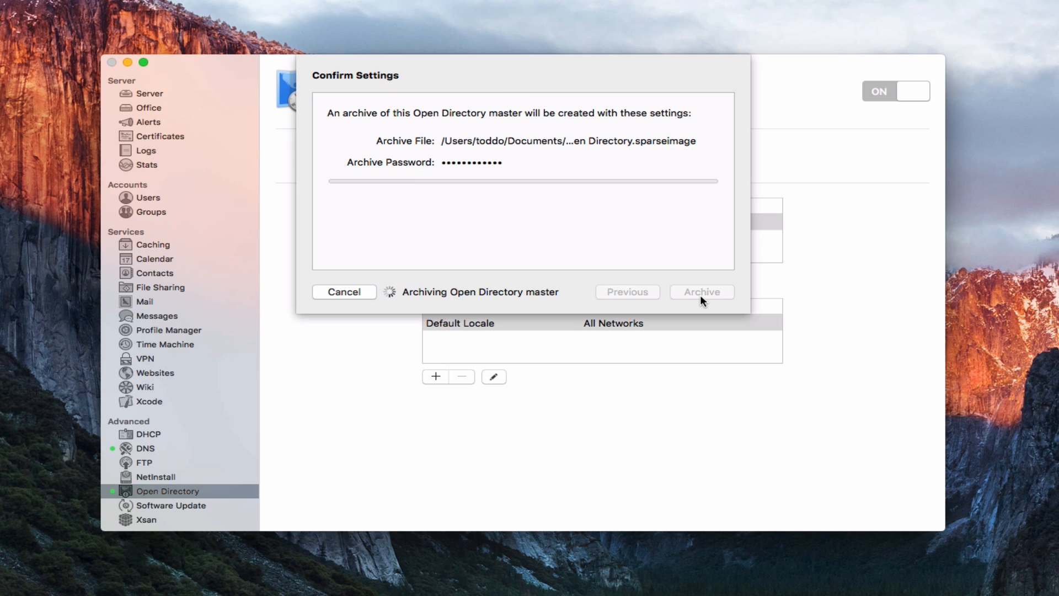